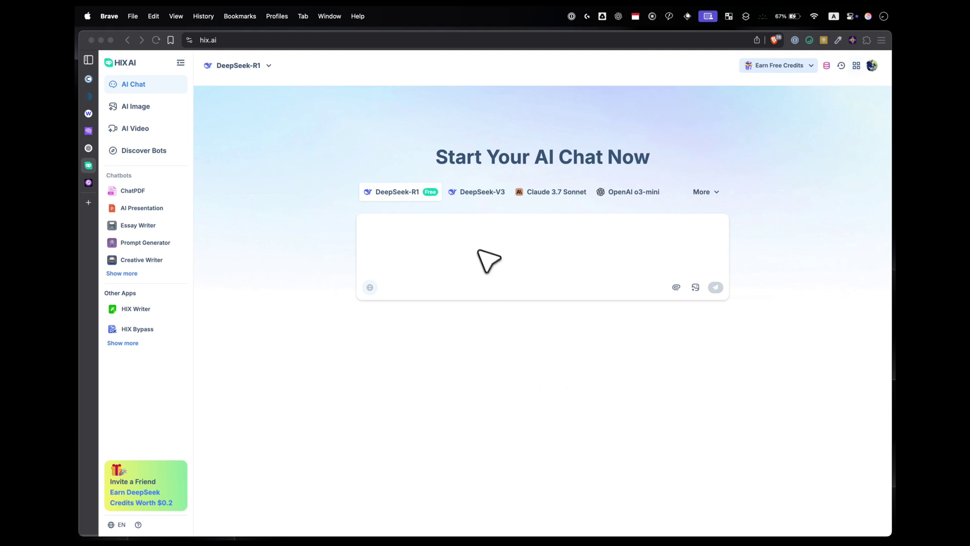
# Have DeepSeek-R1 write a complaint email to Octopus energy about the delayed smart meter installation, and ask it to insert dates.
pyautogui.click(436, 235)
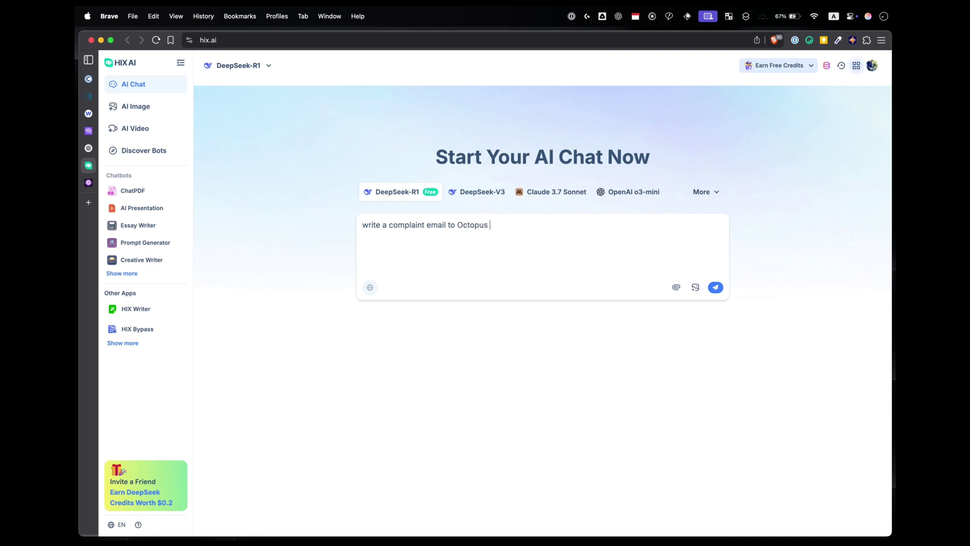
pyautogui.write('out')
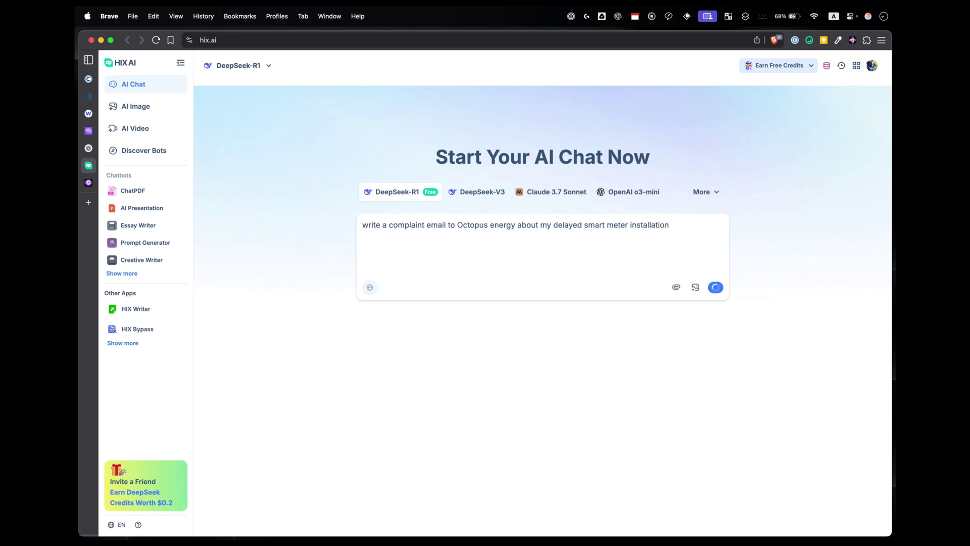
pyautogui.press('Return')
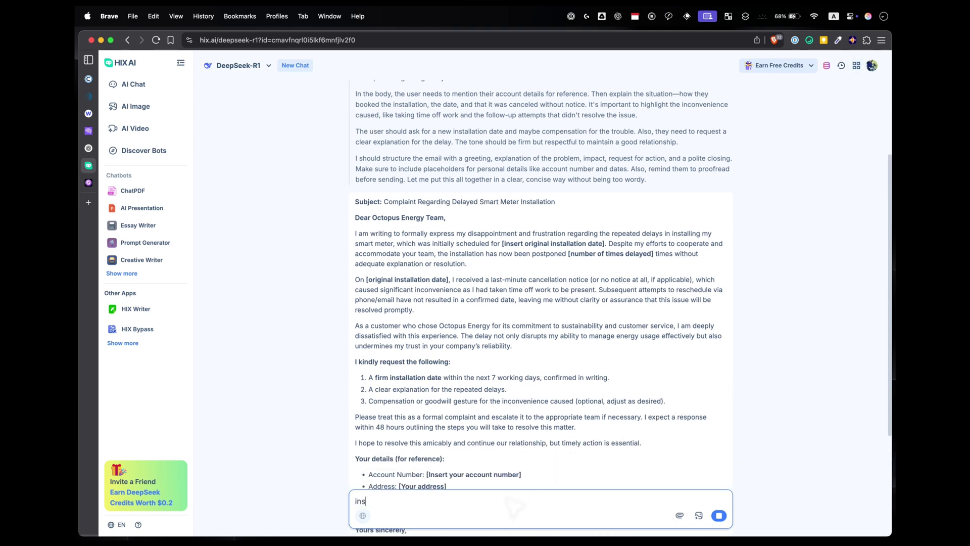
pyautogui.write('dates o')
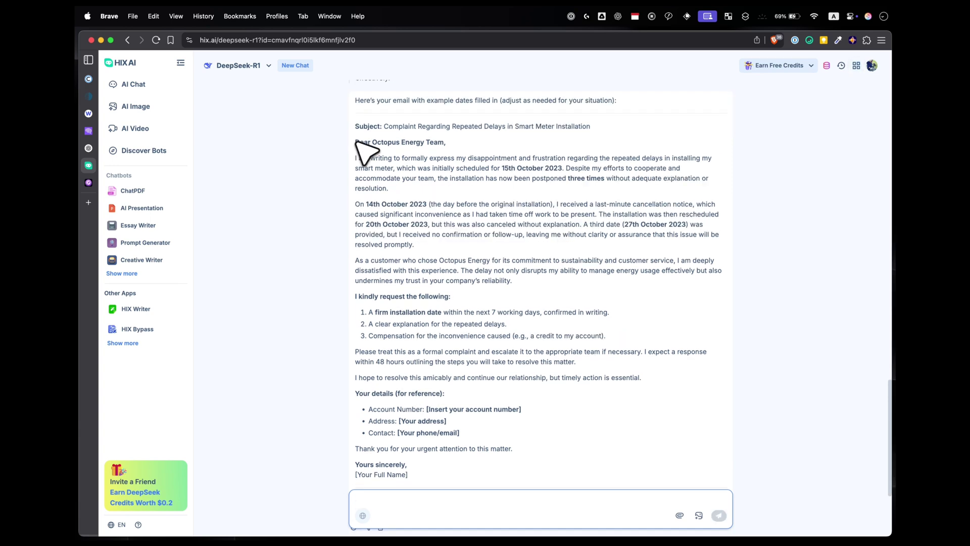
# Copy the dated email from its greeting through the "timely action is essential" line and scan it as text for AI content in Copyleaks.
pyautogui.moveTo(357, 143); pyautogui.dragTo(636, 378)
pyautogui.press('super+c')
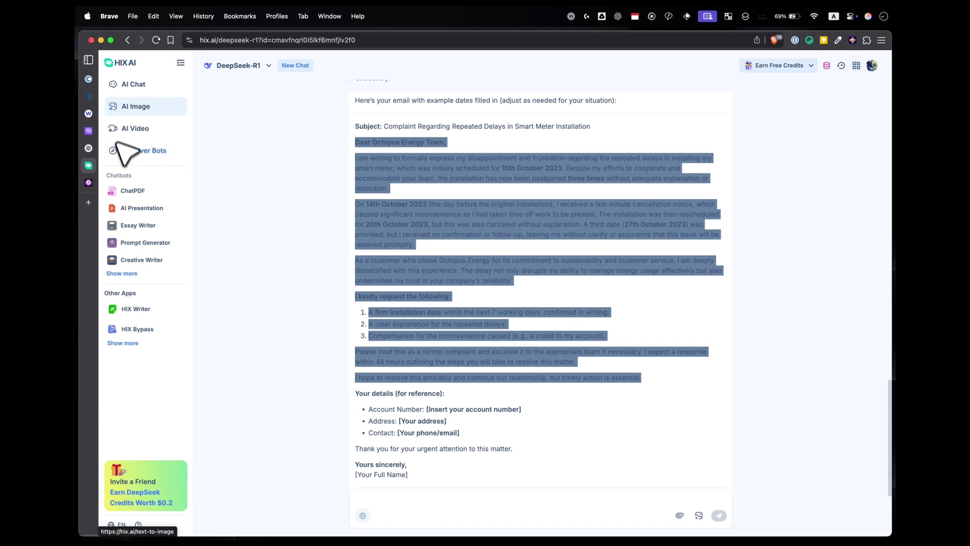
pyautogui.click(98, 79)
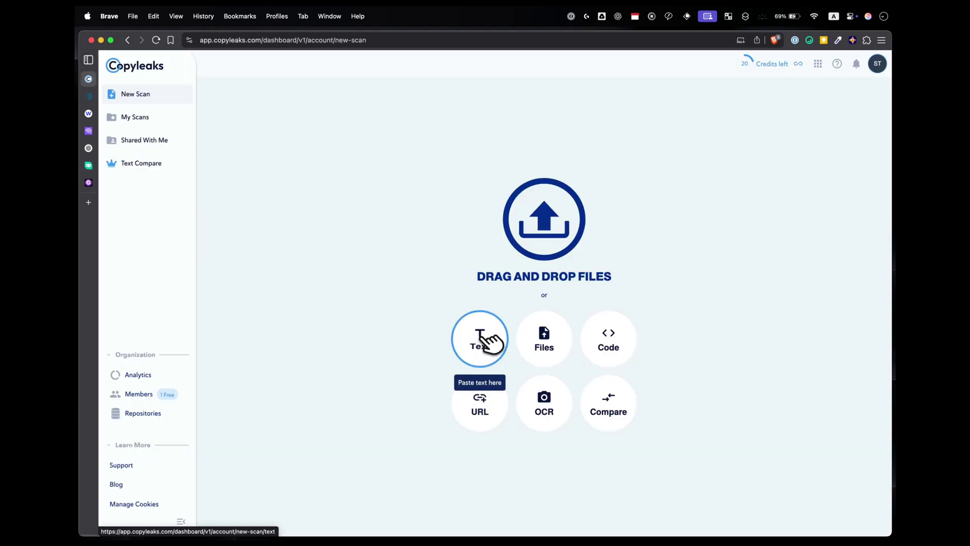
pyautogui.click(483, 334)
pyautogui.press('super+v')
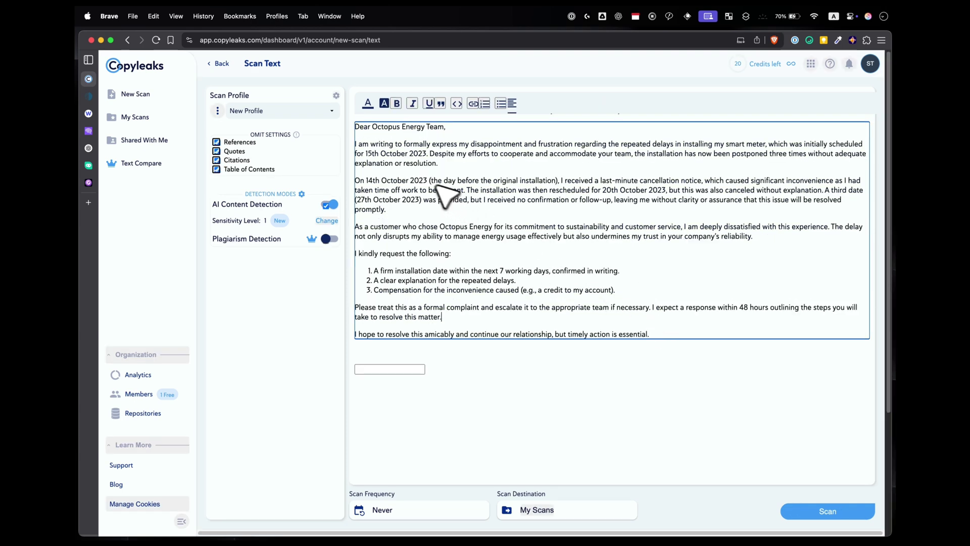
pyautogui.click(240, 112)
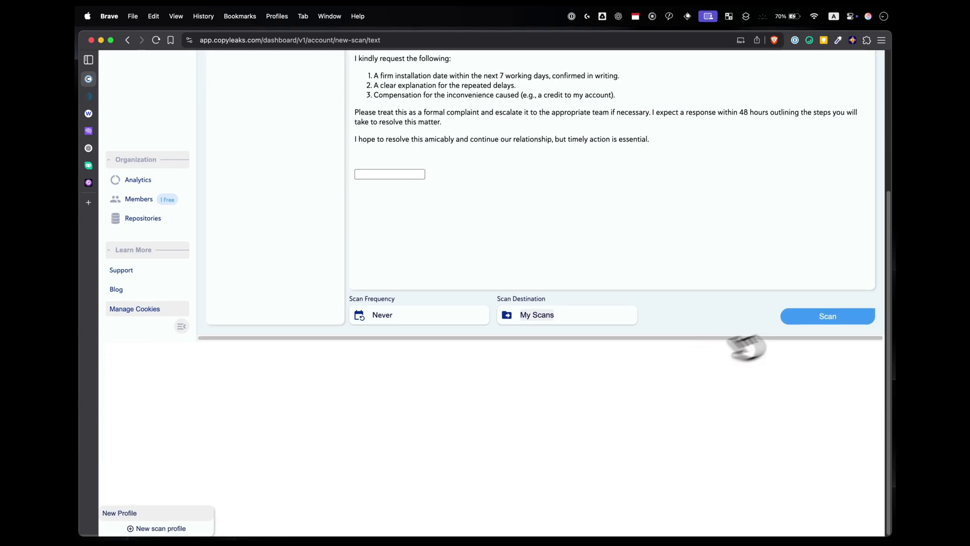
pyautogui.click(828, 317)
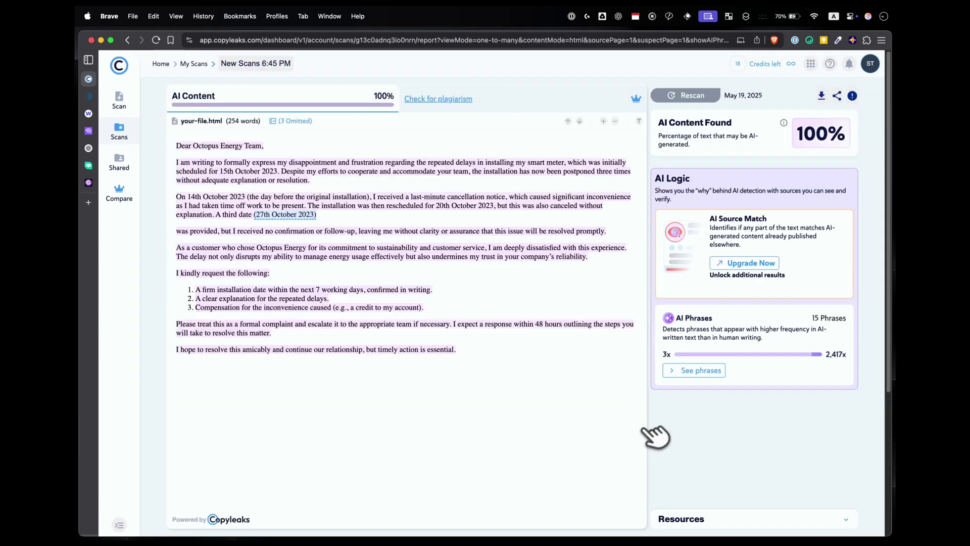
# Run AI detection on the same original email in ZeroGPT, Winston AI and Originality.ai.
pyautogui.hotkey('ctrl', 'Tab')
pyautogui.click(454, 296)
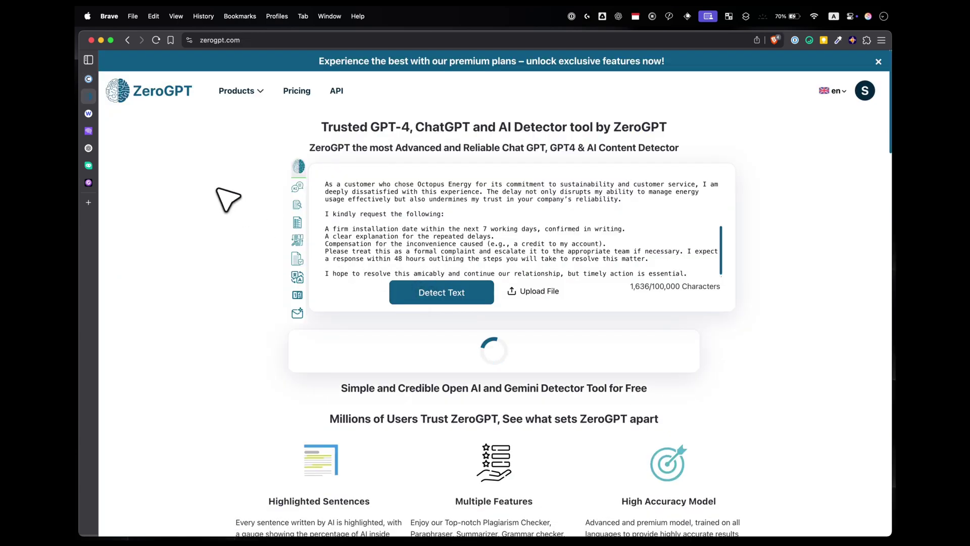
pyautogui.hotkey('ctrl', 'Tab')
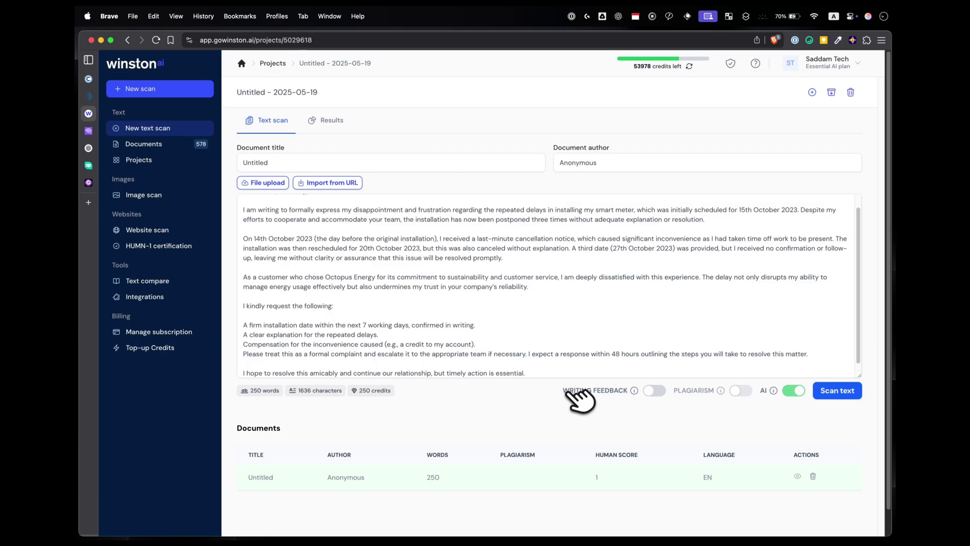
pyautogui.hotkey('ctrl', 'Tab')
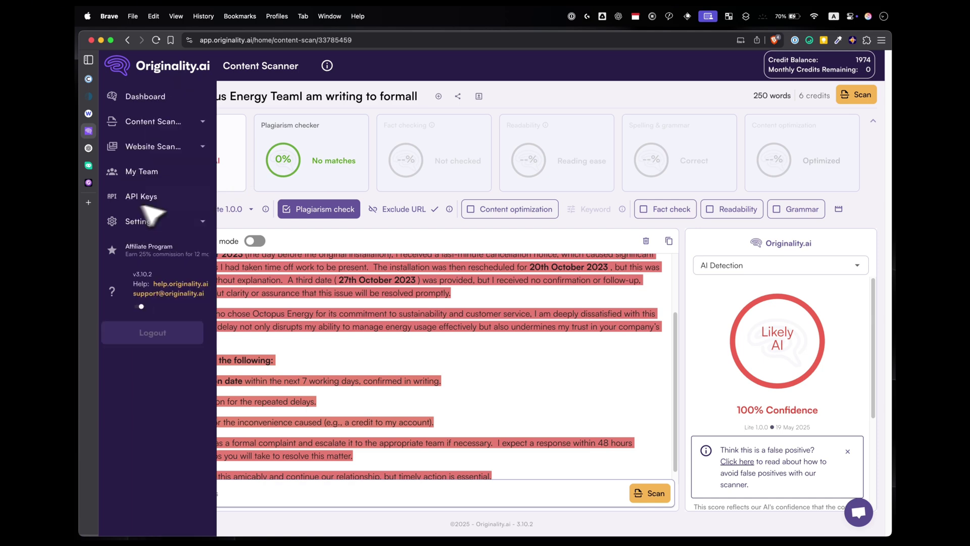
# Switch to Rewritify and humanize the pasted complaint email in Enhanced mode.
pyautogui.click(92, 181)
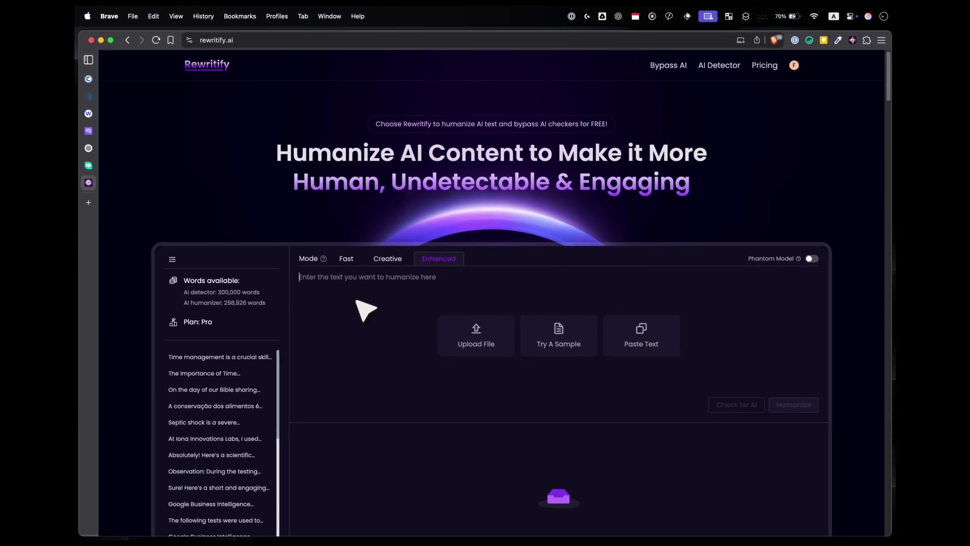
pyautogui.press('super+v')
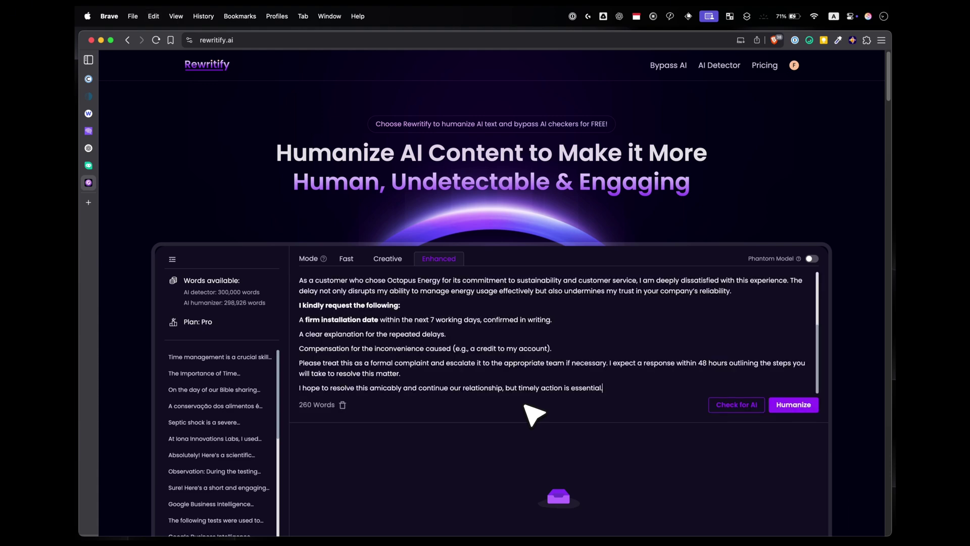
pyautogui.click(793, 405)
pyautogui.scroll(-5, 596, 390)
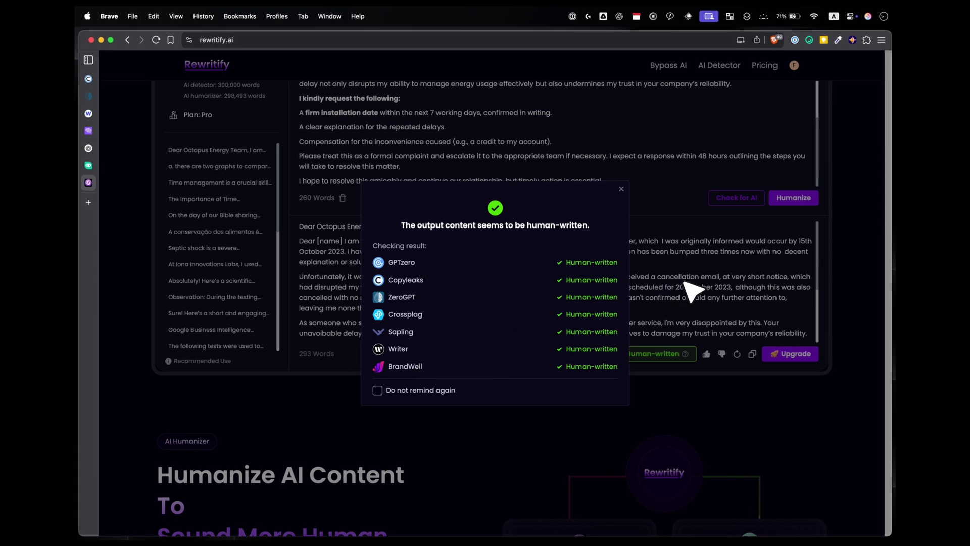
# Dismiss the detector check summary and copy the humanized email from the Rewritify output.
pyautogui.click(621, 188)
pyautogui.press('super+a')
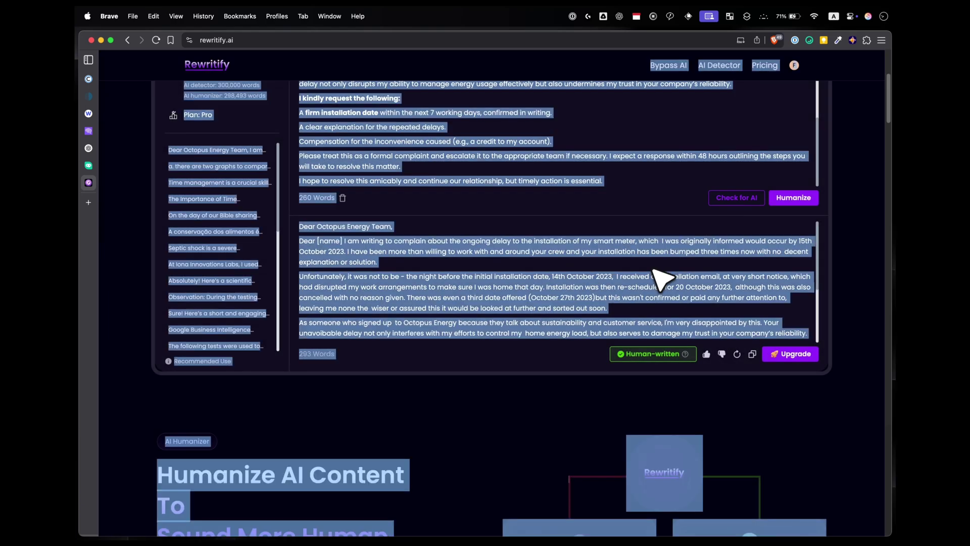
pyautogui.click(552, 259)
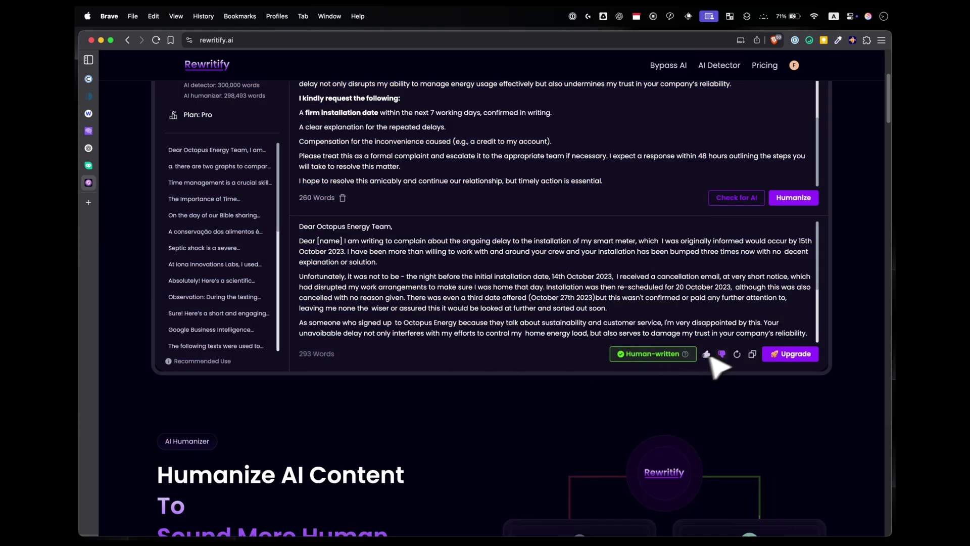
pyautogui.click(753, 353)
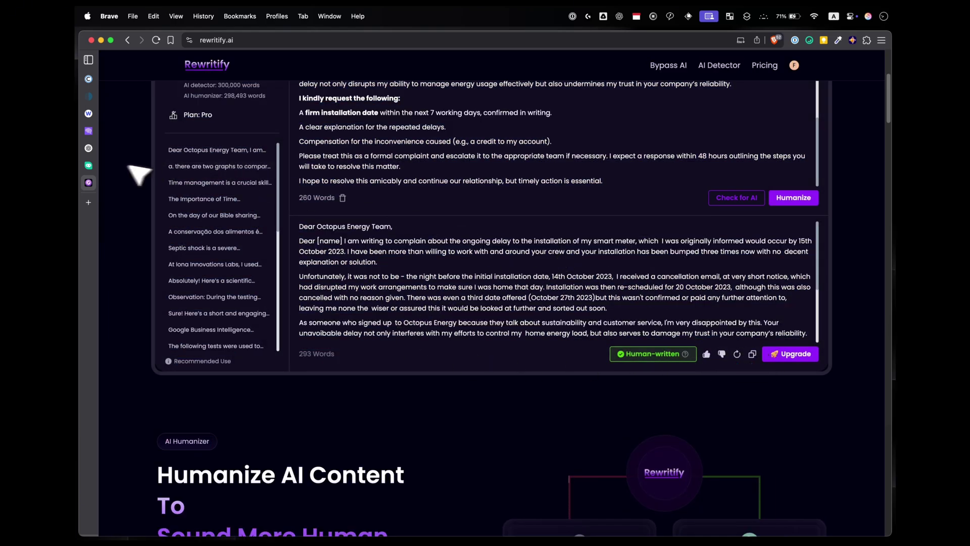
# Close the Copyleaks report, then replace the old email in ZeroGPT with the humanized version and run detection on it.
pyautogui.click(89, 80)
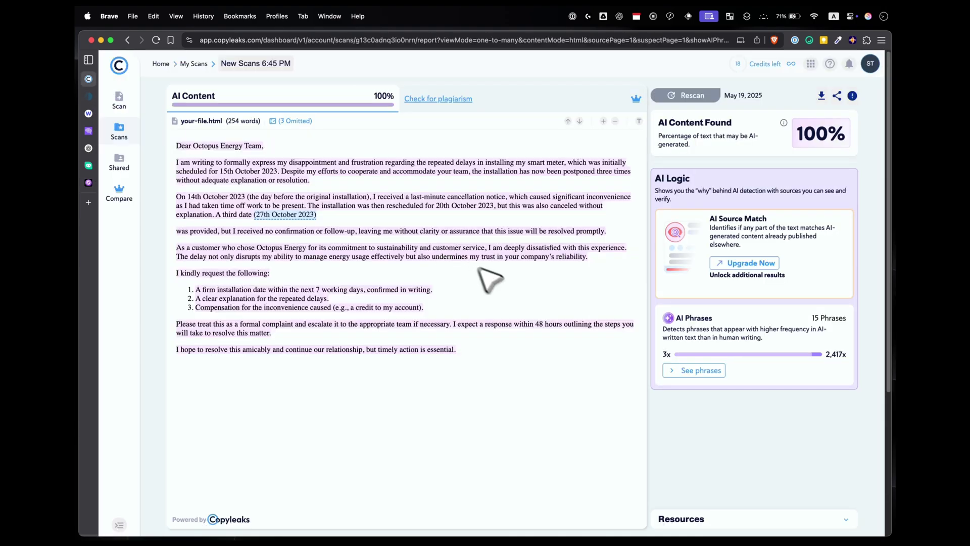
pyautogui.press('super+w')
pyautogui.scroll(-15, 556, 344)
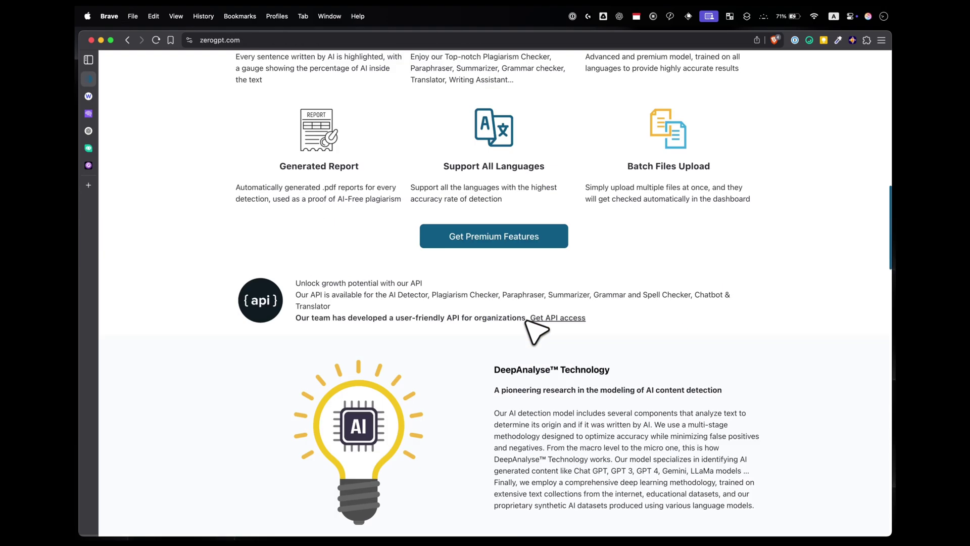
pyautogui.scroll(20, 556, 323)
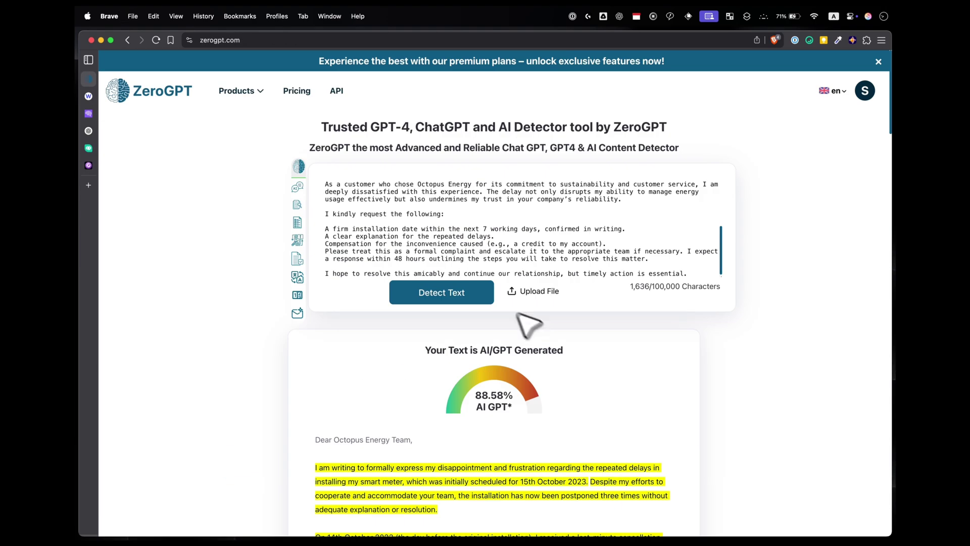
pyautogui.press('super+a')
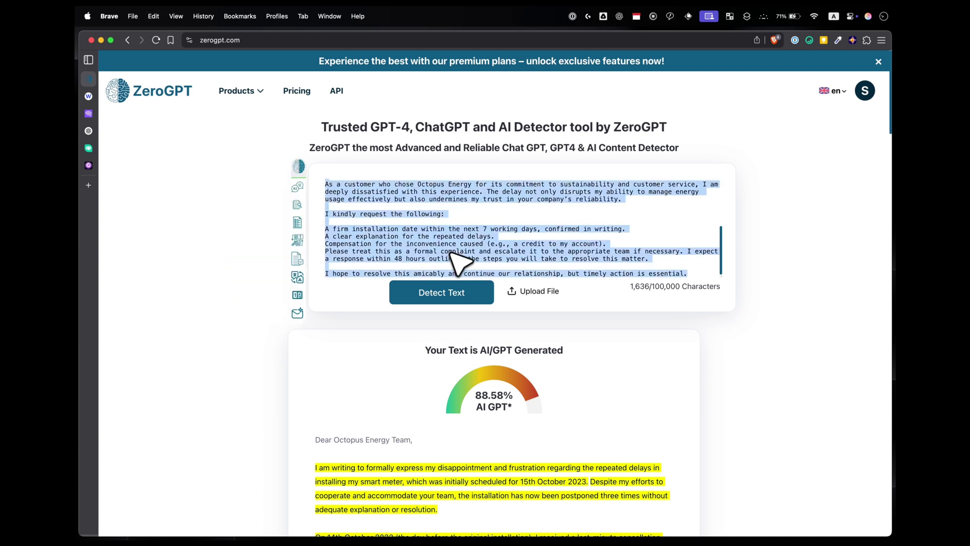
pyautogui.press('BackSpace')
pyautogui.press('super+v')
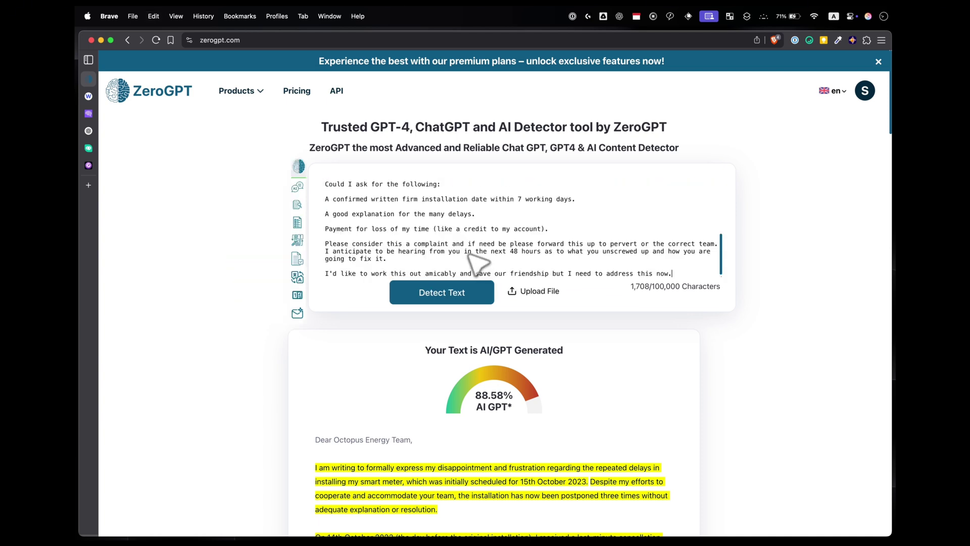
pyautogui.click(466, 292)
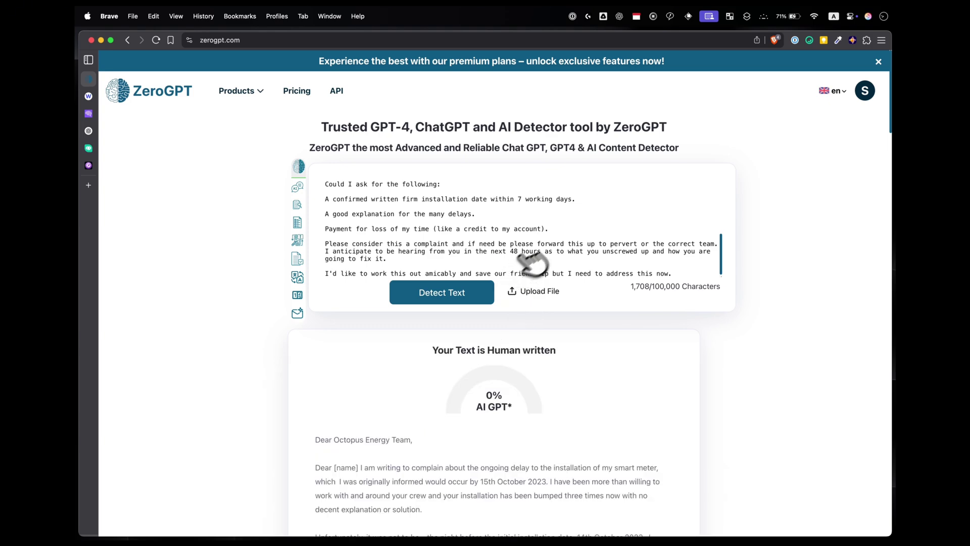
# Scan the humanized email with AI detection in a new Winston AI text scan.
pyautogui.scroll(2, 573, 238)
pyautogui.scroll(5, 573, 237)
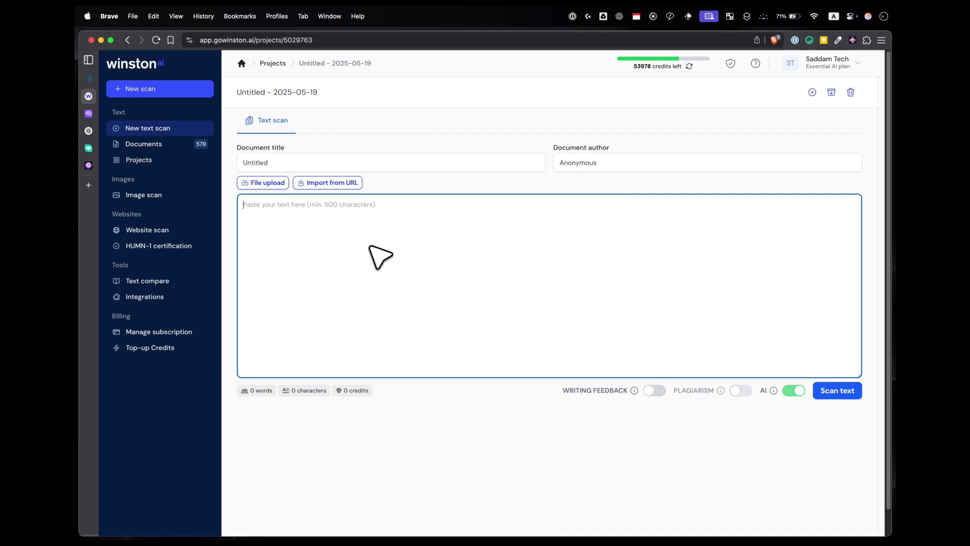
pyautogui.press('super+v')
pyautogui.click(843, 393)
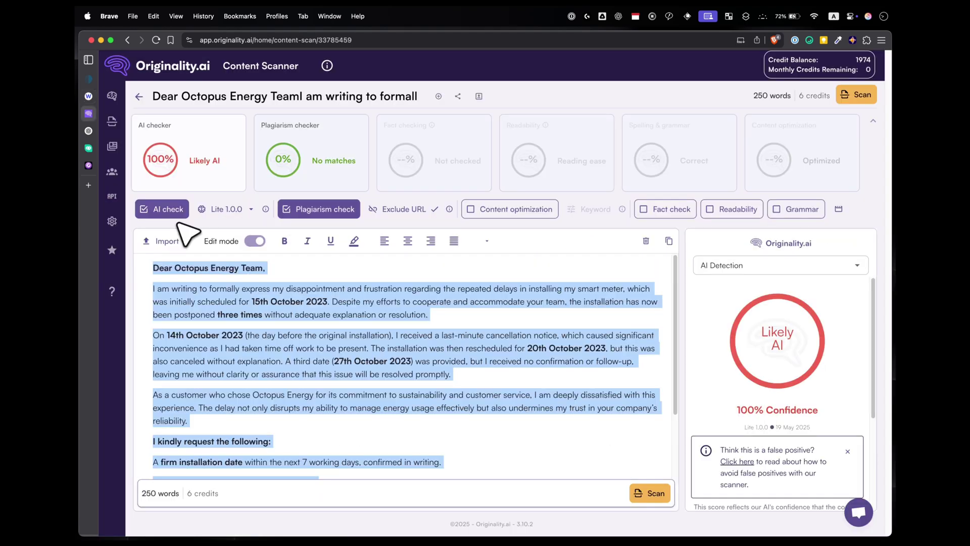
# Replace all the text in the Originality.ai Content Scanner with the humanized email and scan it.
pyautogui.press('super+v')
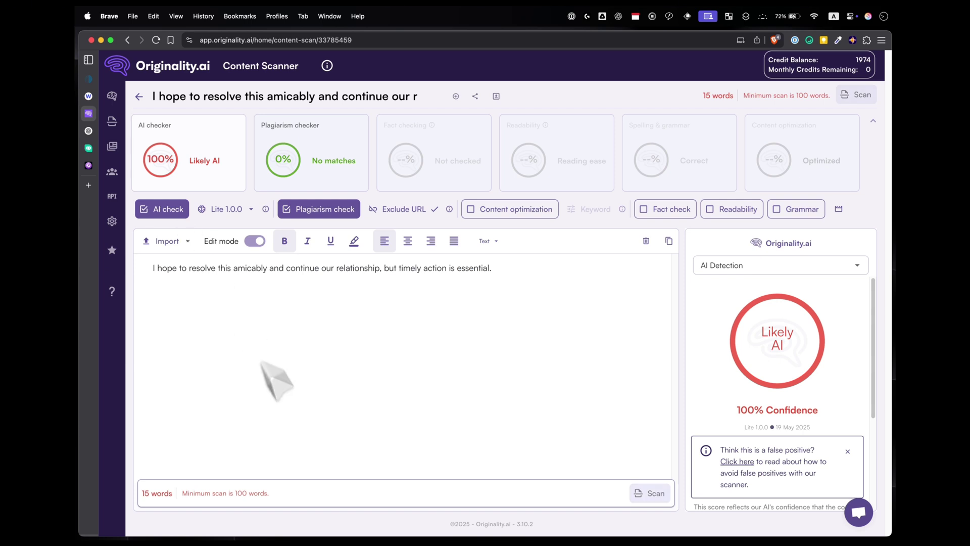
pyautogui.press('super+a')
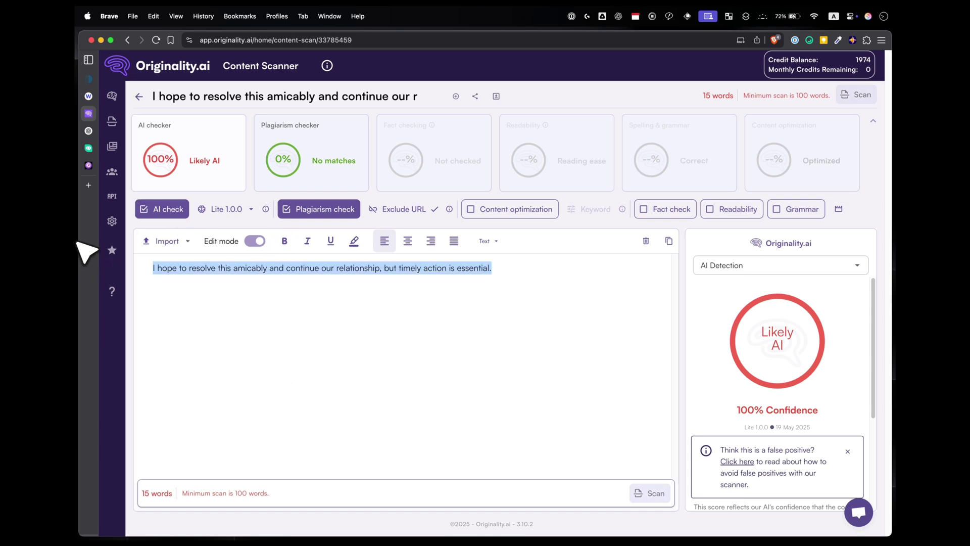
pyautogui.press('BackSpace')
pyautogui.press('super+v')
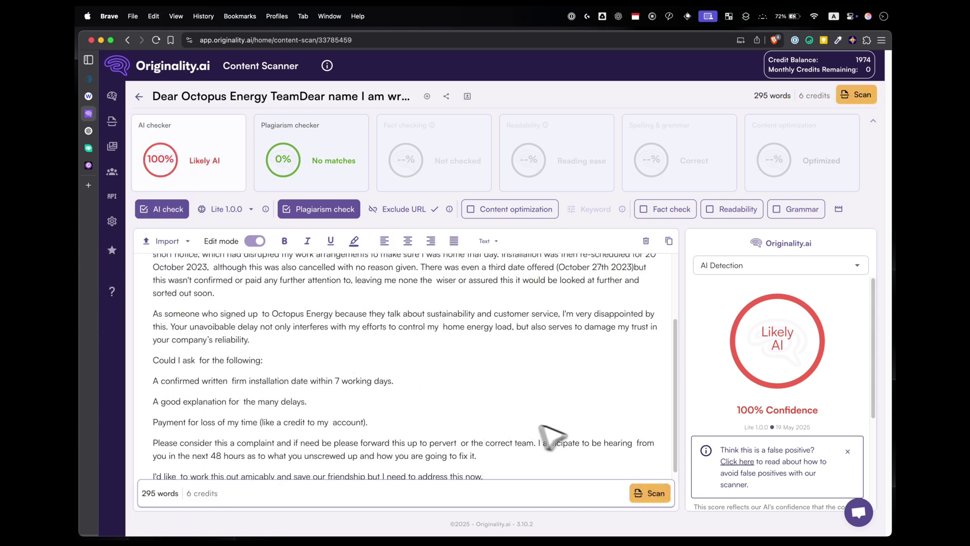
pyautogui.click(664, 497)
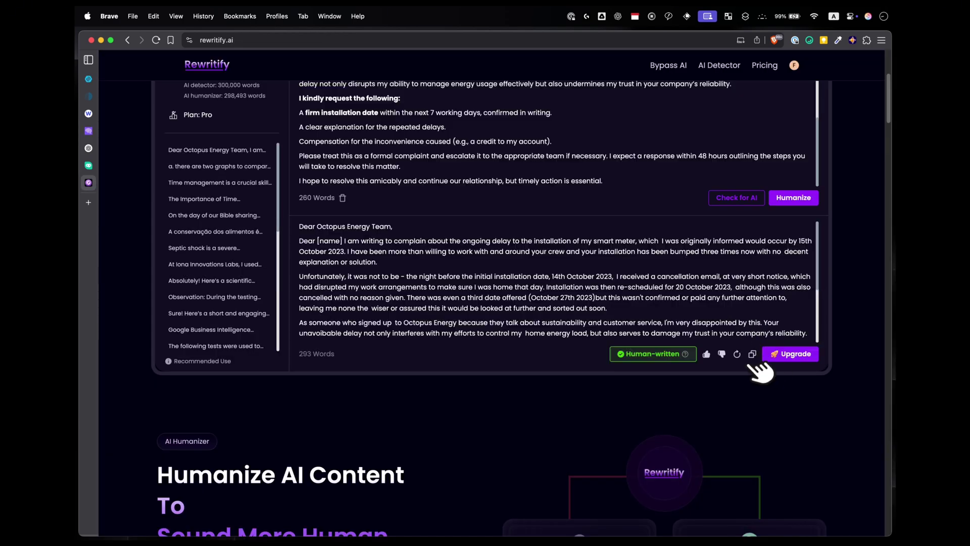
# Copy the humanized email from Rewritify again and check it in the Crossplag AI Content Detector.
pyautogui.click(753, 354)
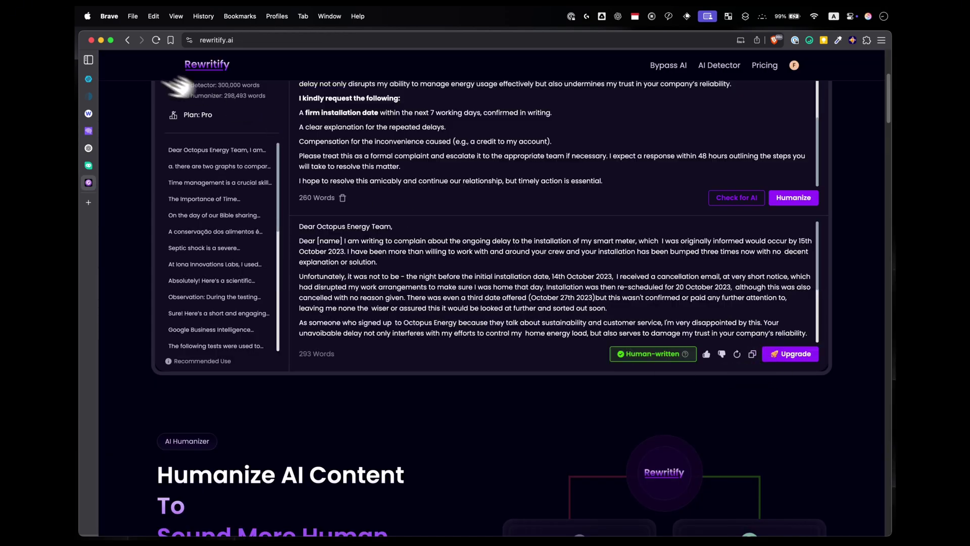
pyautogui.click(88, 79)
pyautogui.press('super+v')
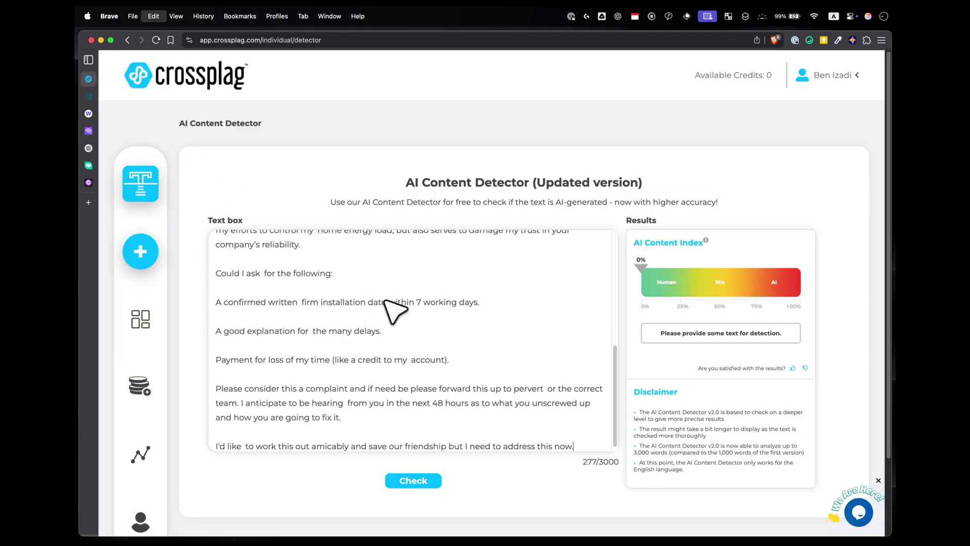
pyautogui.click(437, 481)
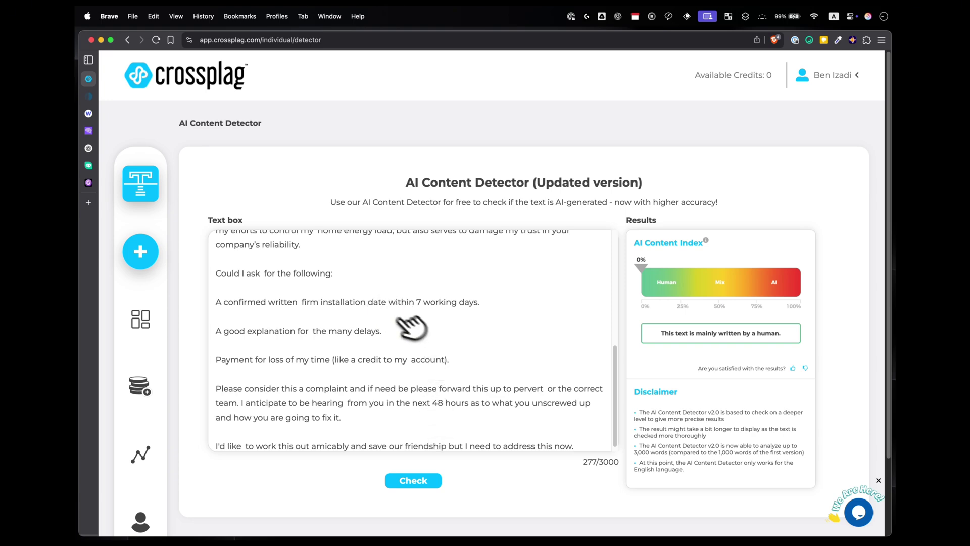
pyautogui.scroll(-1, 431, 334)
pyautogui.scroll(2, 430, 334)
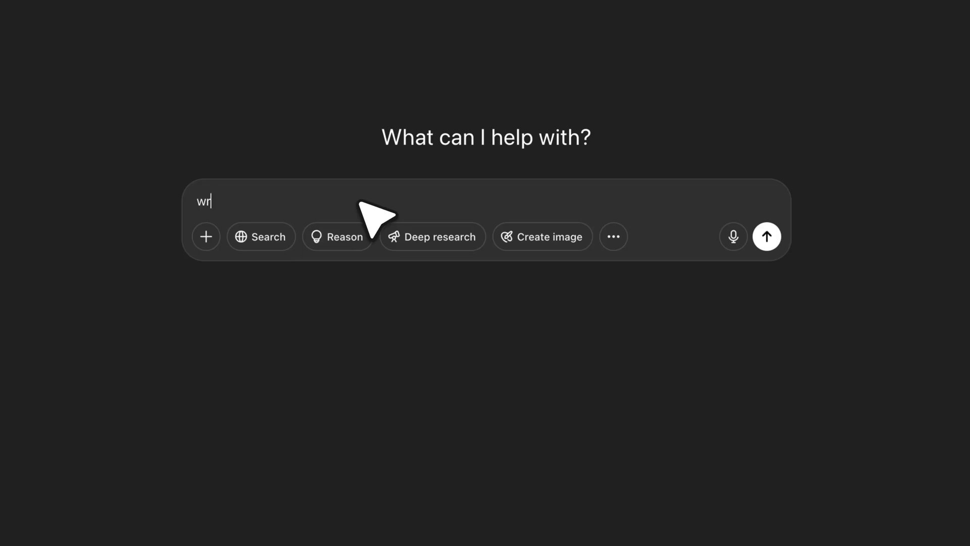
# Switch to ChatGPT and ask it to write an article about the latest Azure certificate updates.
pyautogui.write('rite an article about the latest Ac')
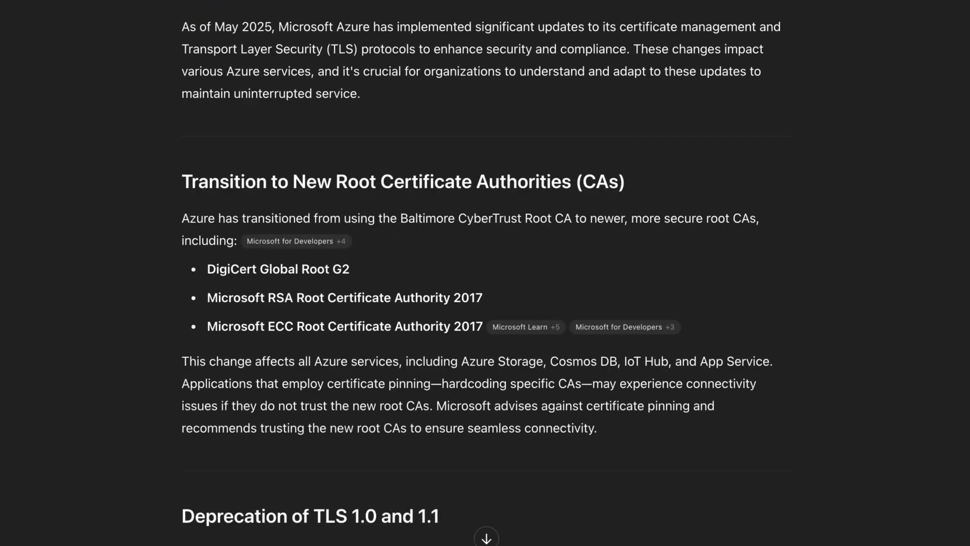
# Copy the ChatGPT article on Azure certificate management guidelines into Rewritify in Enhanced mode and check it for AI.
pyautogui.scroll(-5, 475, 247)
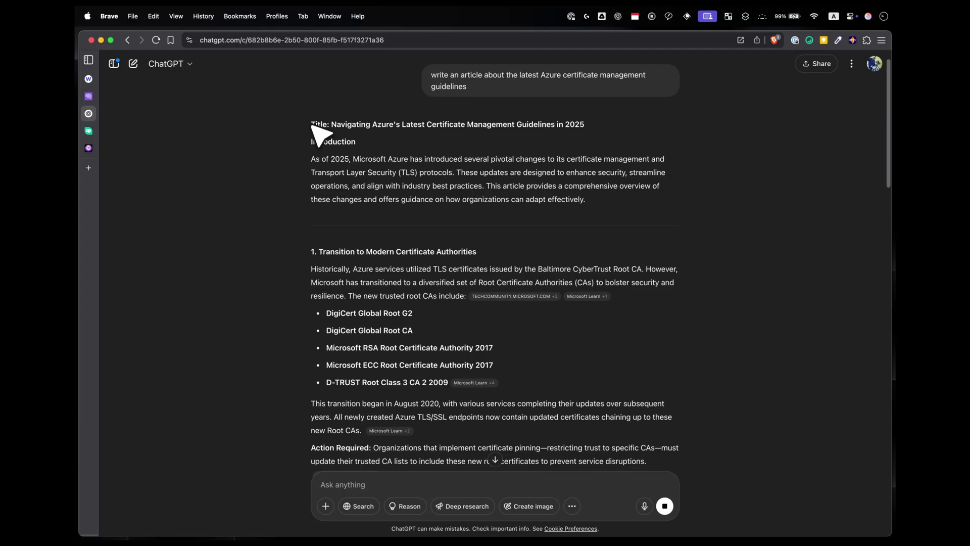
pyautogui.moveTo(311, 124); pyautogui.dragTo(444, 482)
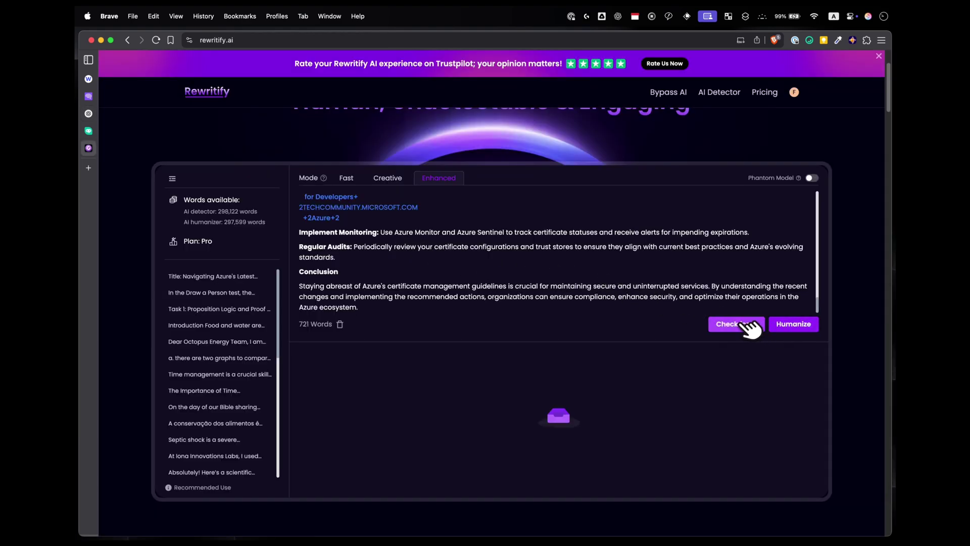
pyautogui.click(741, 325)
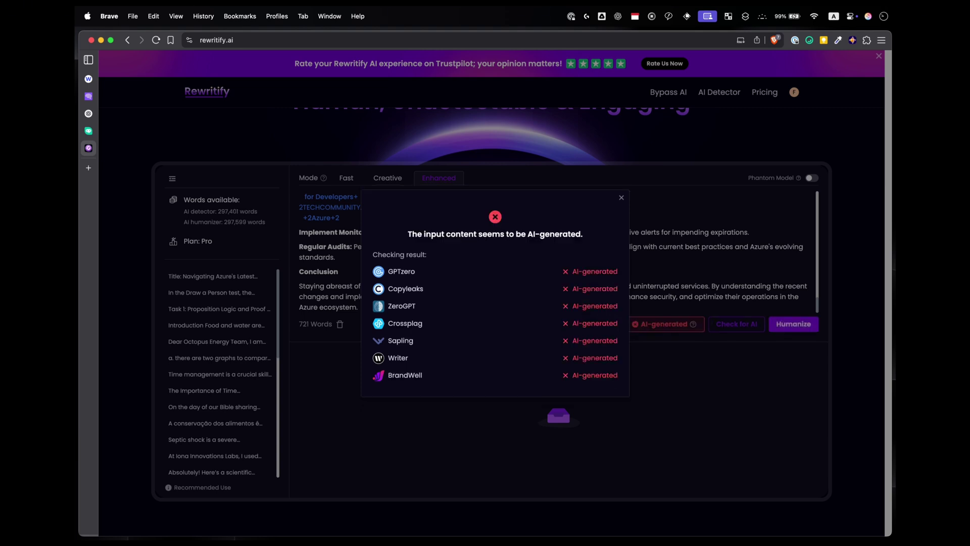
pyautogui.click(622, 197)
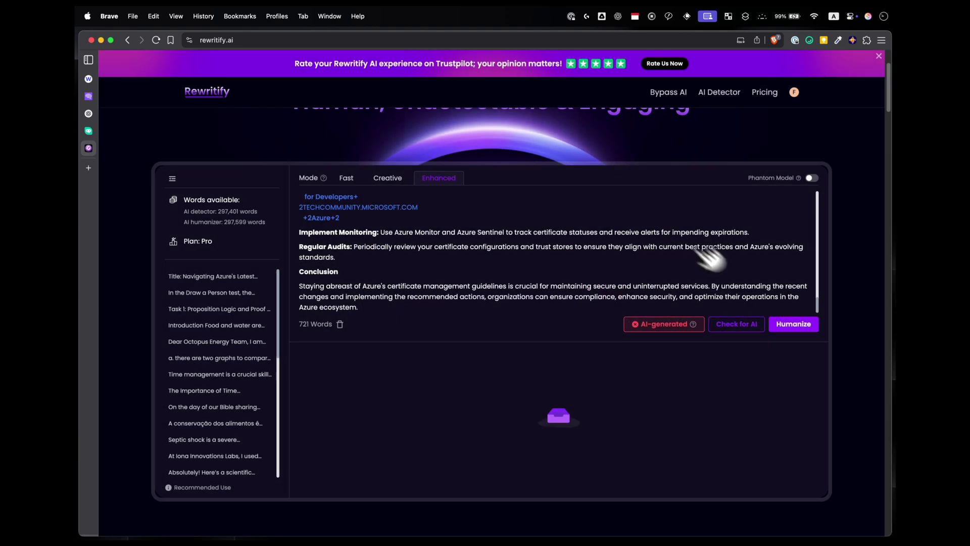
# Humanize the Azure article in Enhanced mode and dismiss the detector results.
pyautogui.click(804, 328)
pyautogui.scroll(-3, 732, 330)
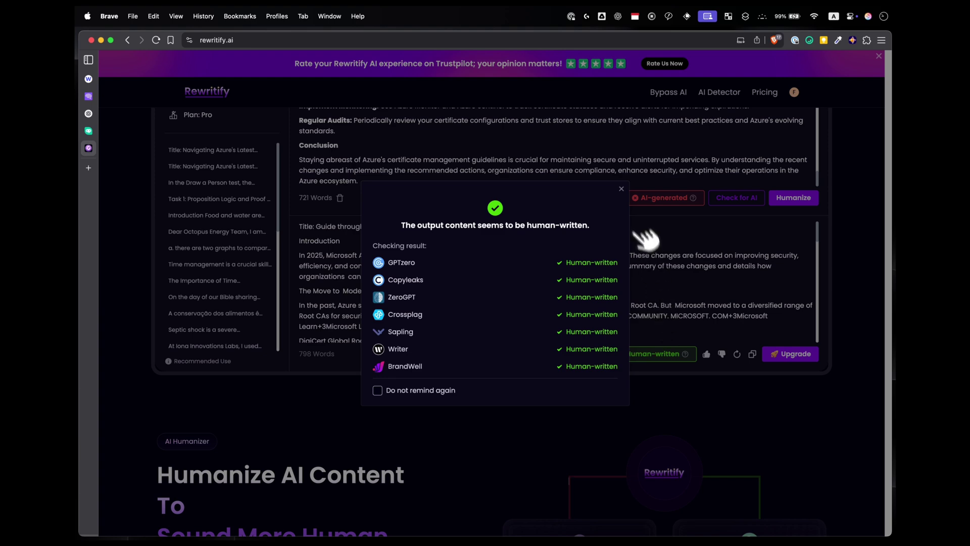
pyautogui.click(622, 189)
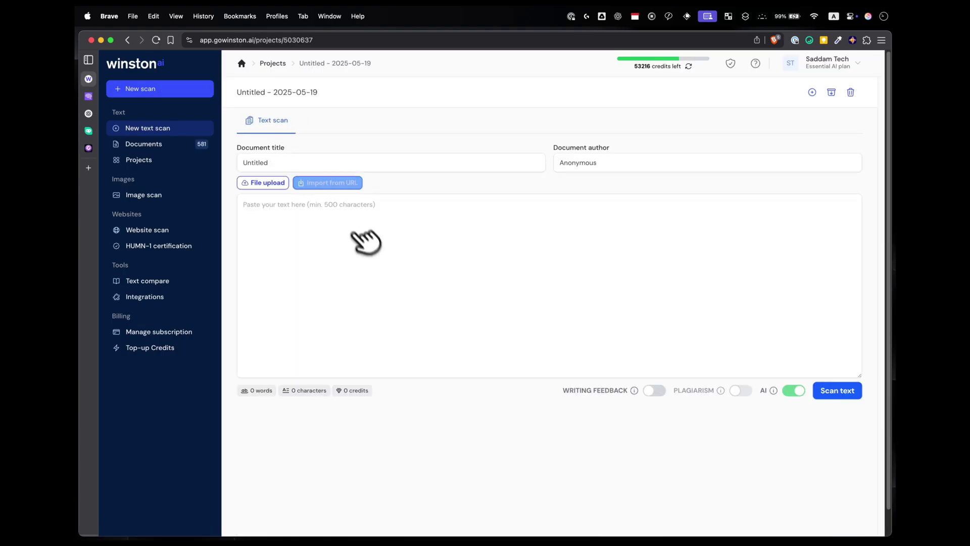
# Switch to Winston AI and run an AI detection scan on the humanized Azure article in a new text scan.
pyautogui.click(366, 243)
pyautogui.press('super+v')
pyautogui.click(838, 390)
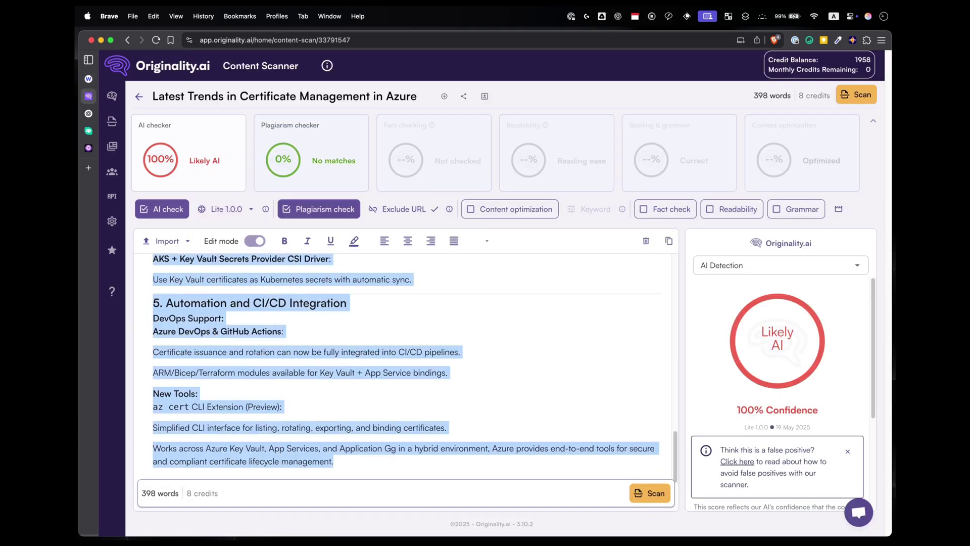
# Replace all the text in the Originality.ai Content Scanner with the humanized Azure article and scan it.
pyautogui.press('super+v')
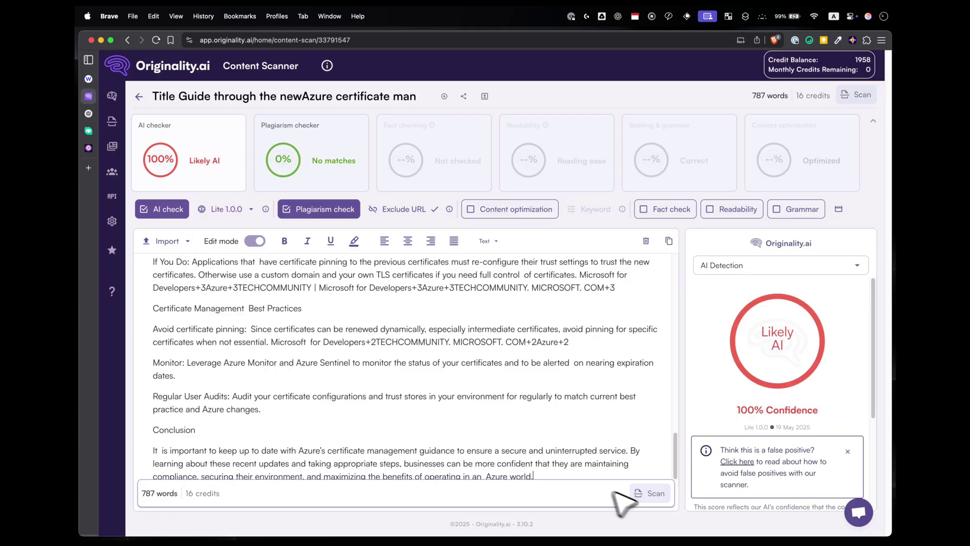
pyautogui.click(650, 494)
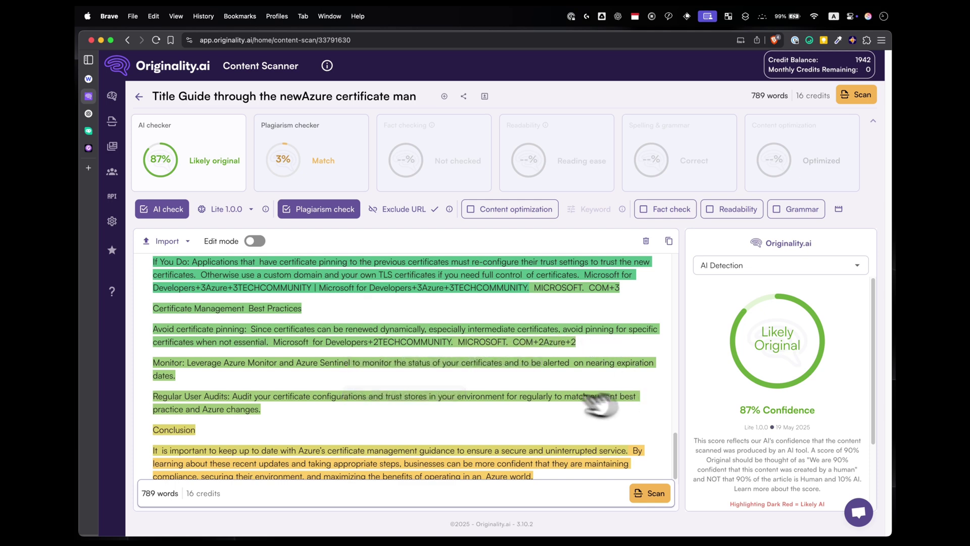
pyautogui.moveTo(735, 351)
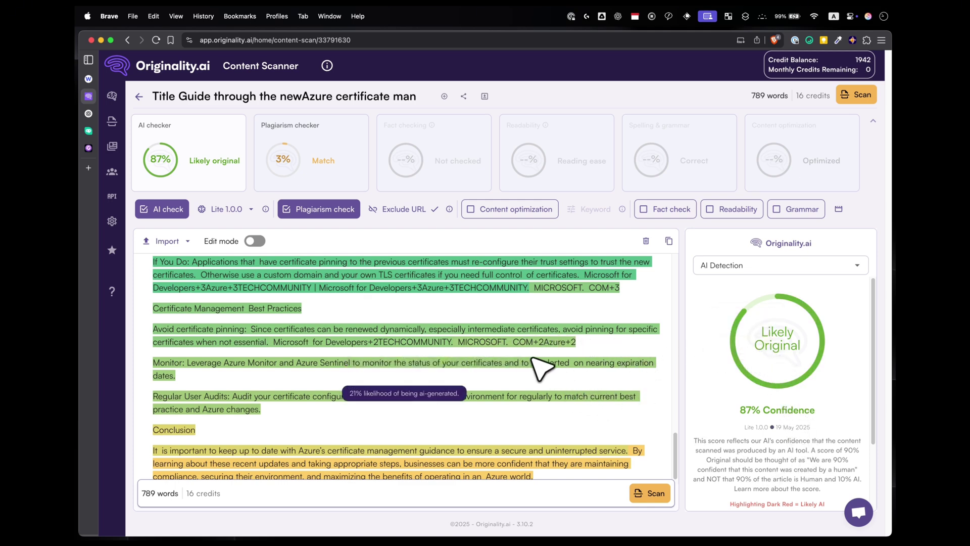
# Copy the humanized article's opening section from Originality.ai into Rewritify, humanize it again, and dismiss the detector results.
pyautogui.scroll(-1, 389, 353)
pyautogui.scroll(-4, 702, 409)
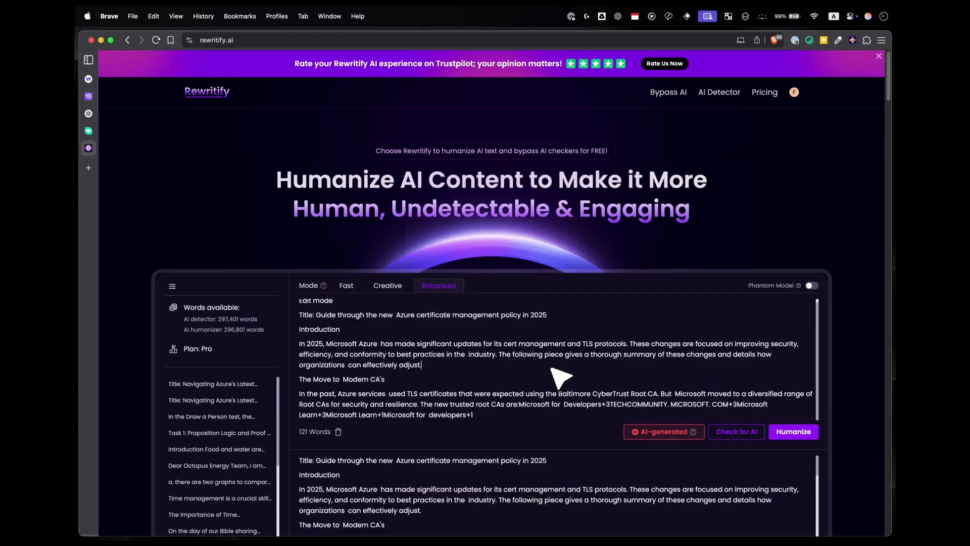
pyautogui.click(795, 433)
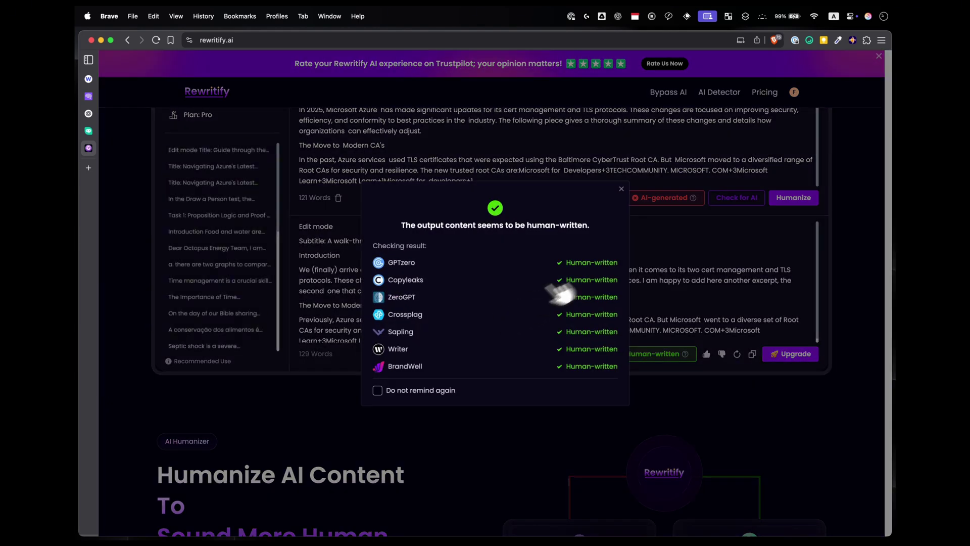
pyautogui.click(622, 189)
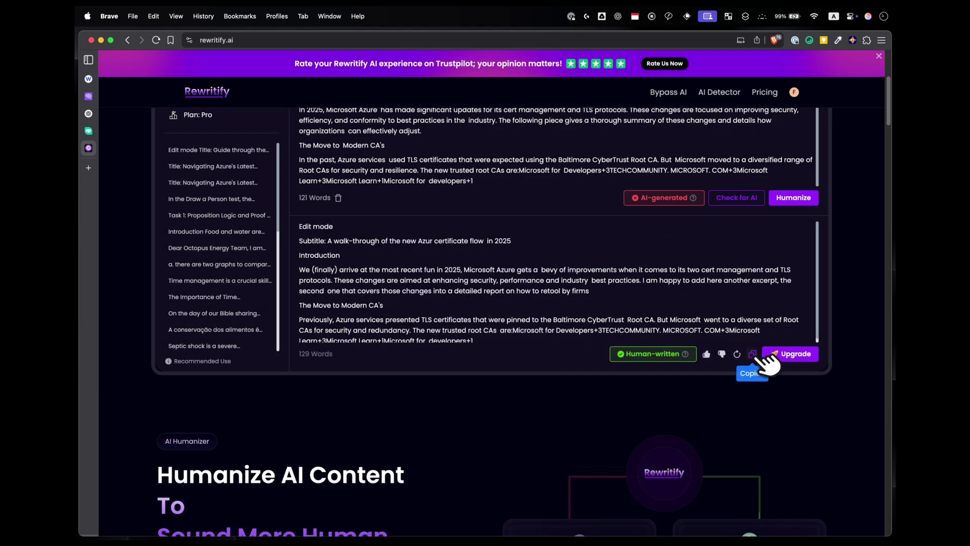
# In Originality.ai, turn on edit mode, replace the article's opening section with the re-humanized version from Rewritify, and rescan.
pyautogui.click(96, 96)
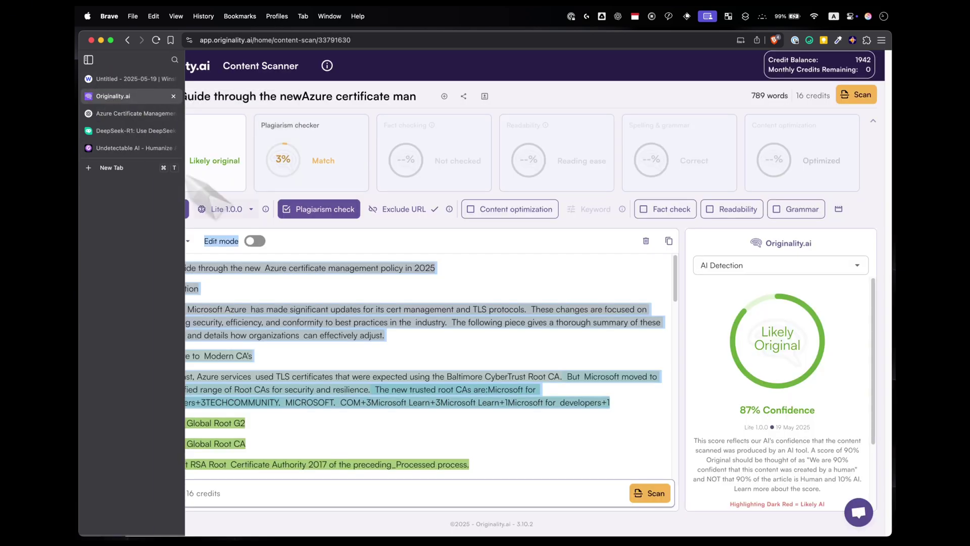
pyautogui.click(405, 357)
pyautogui.moveTo(473, 462); pyautogui.dragTo(184, 286)
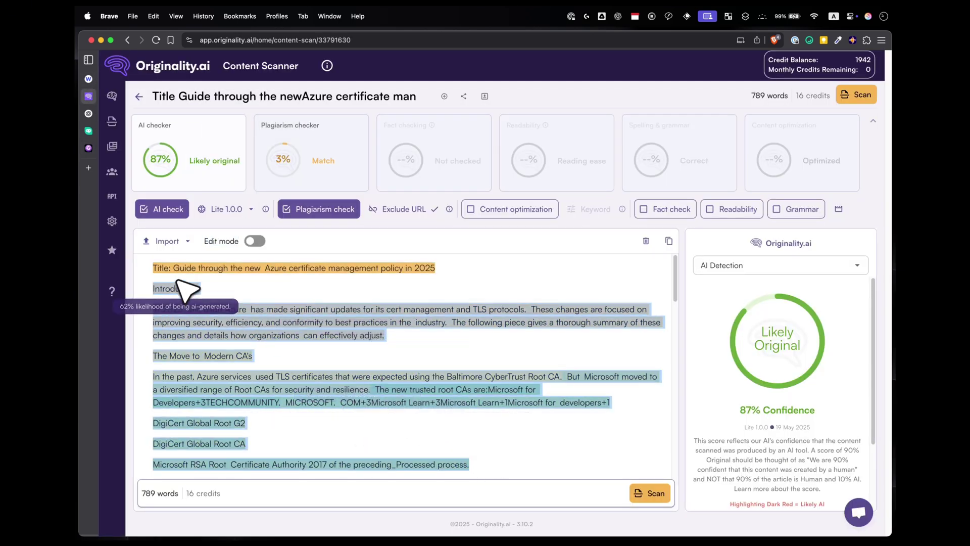
pyautogui.click(255, 241)
pyautogui.moveTo(473, 467); pyautogui.dragTo(136, 271)
pyautogui.press('super+v')
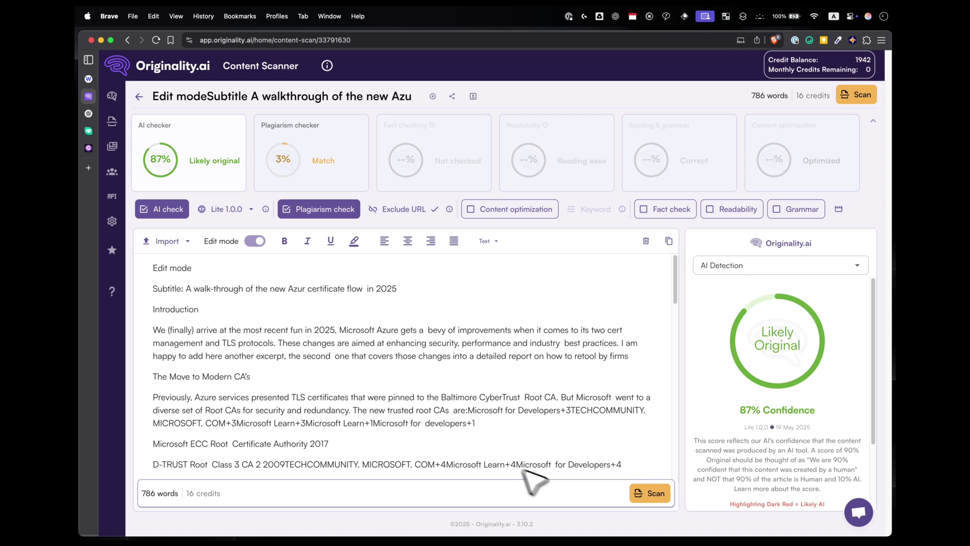
pyautogui.click(650, 493)
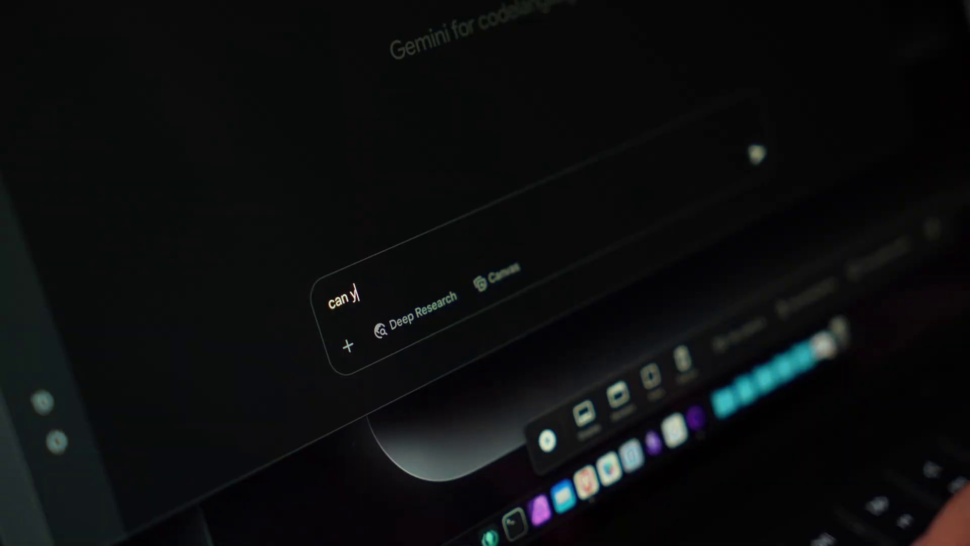
# Switch to Gemini and ask it "can you write a video script for Rewritify".
pyautogui.write('ou write a video sd')
pyautogui.write('ript for')
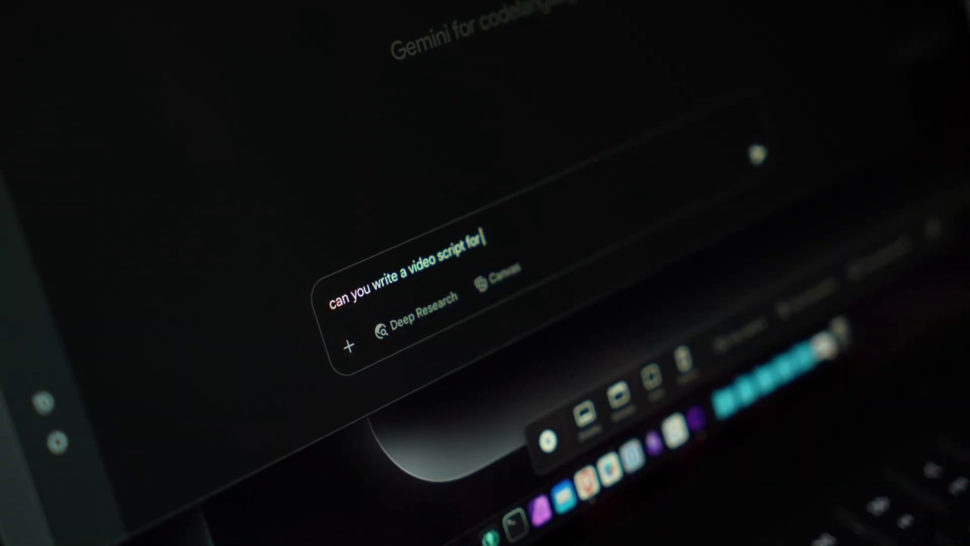
pyautogui.write(' Rewritify')
pyautogui.press('Return')
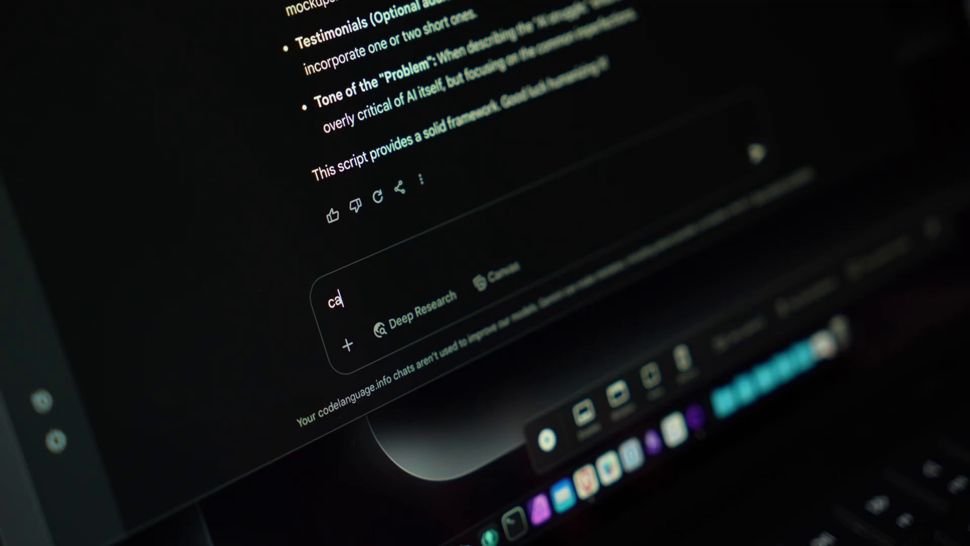
# Write the follow-up prompt "can you write a good joke also so I can add to the end of video?".
pyautogui.write('n you write a good joke as')
pyautogui.press('BackSpace')
pyautogui.write('lso so i d')
pyautogui.write('an add to the end of')
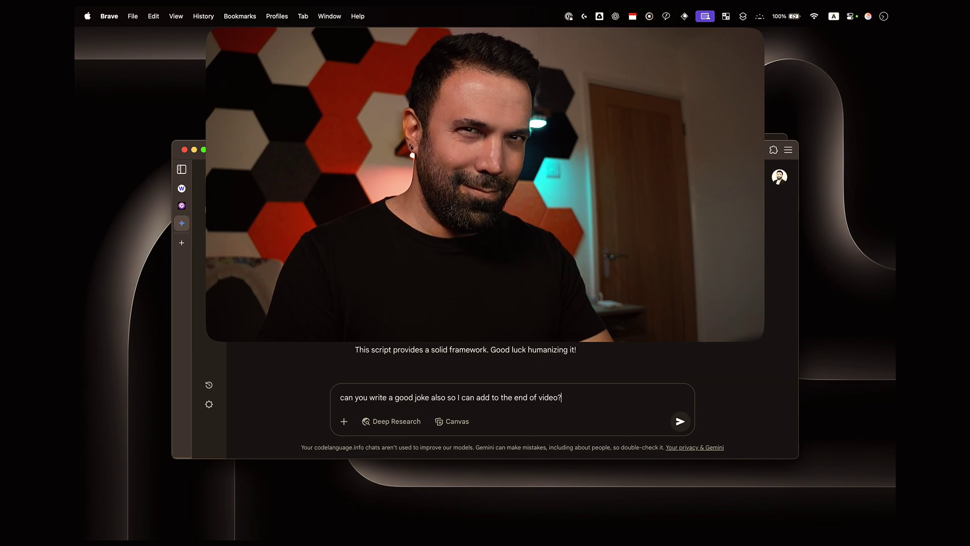